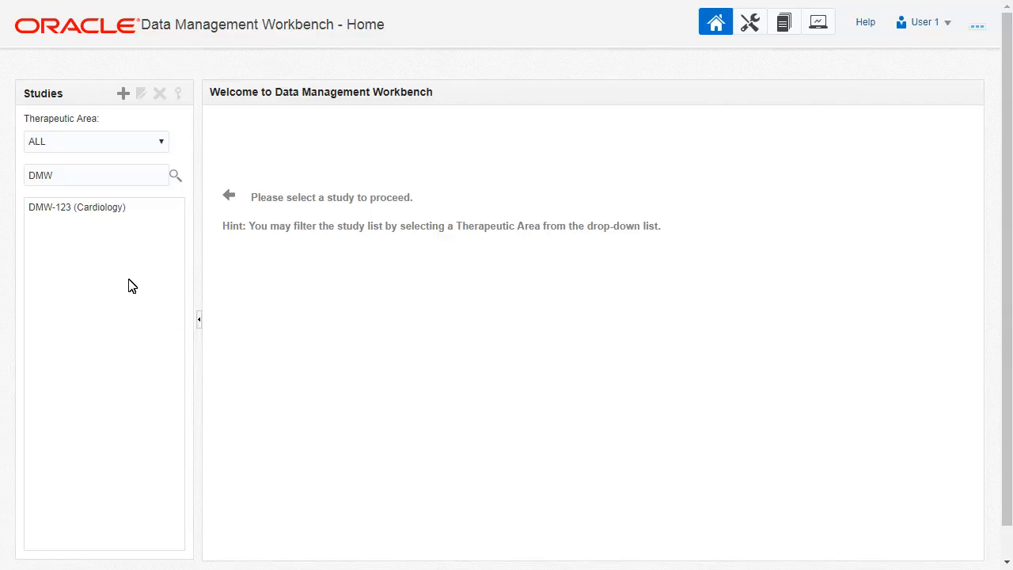
- Open the validation check configuration of study DMW-123 for the 90-InForm data model
left_click(107, 209)
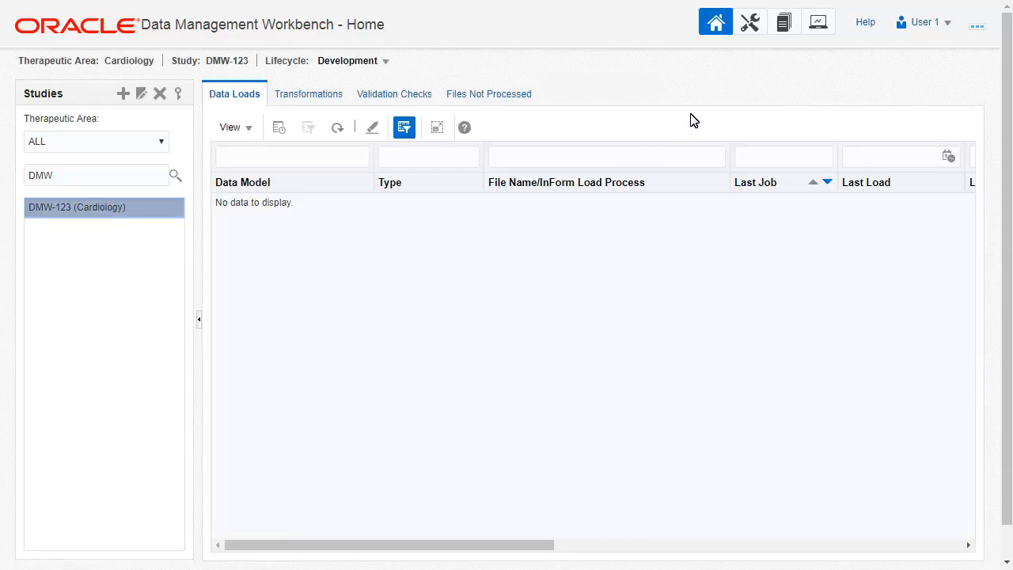
left_click(748, 26)
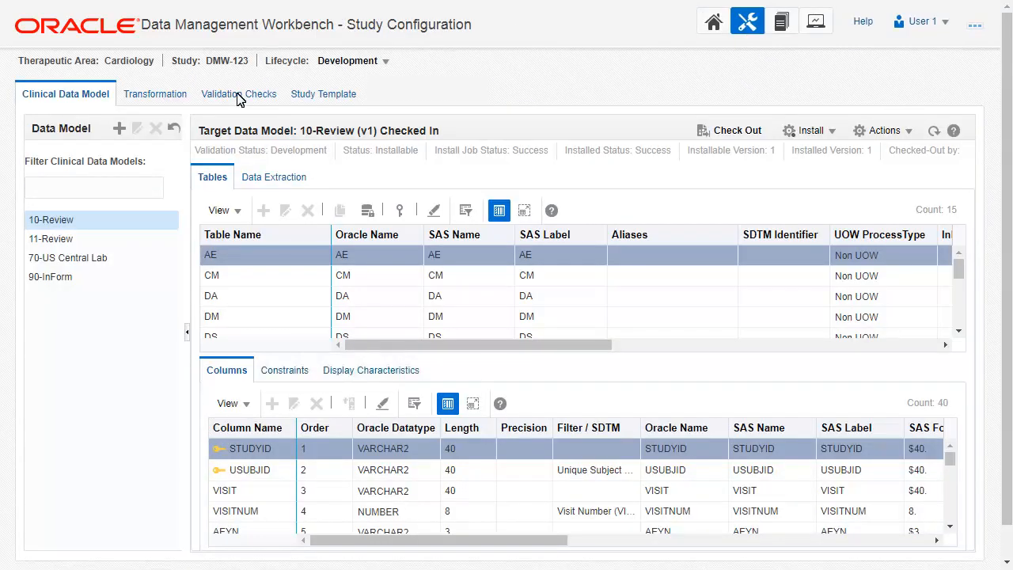
left_click(239, 101)
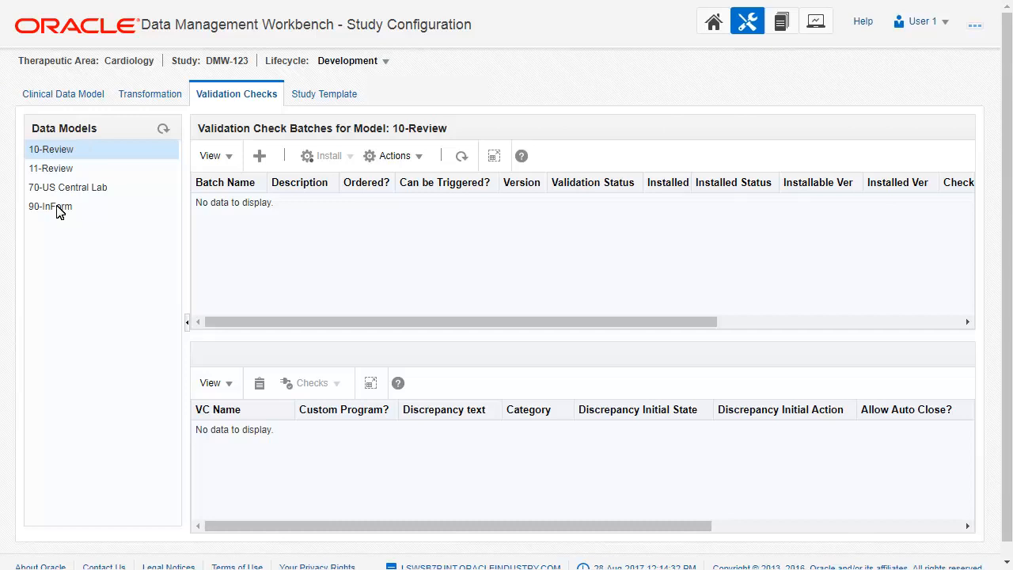
left_click(57, 209)
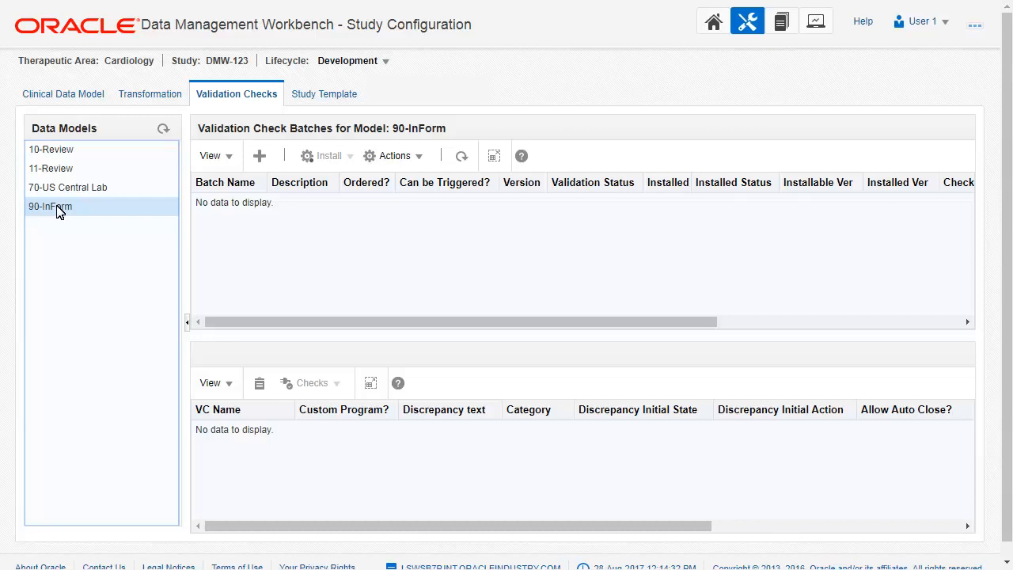
- Create a validation check batch named Vital Signs Checks with the description VS Batch and allow it to be triggered
left_click(260, 156)
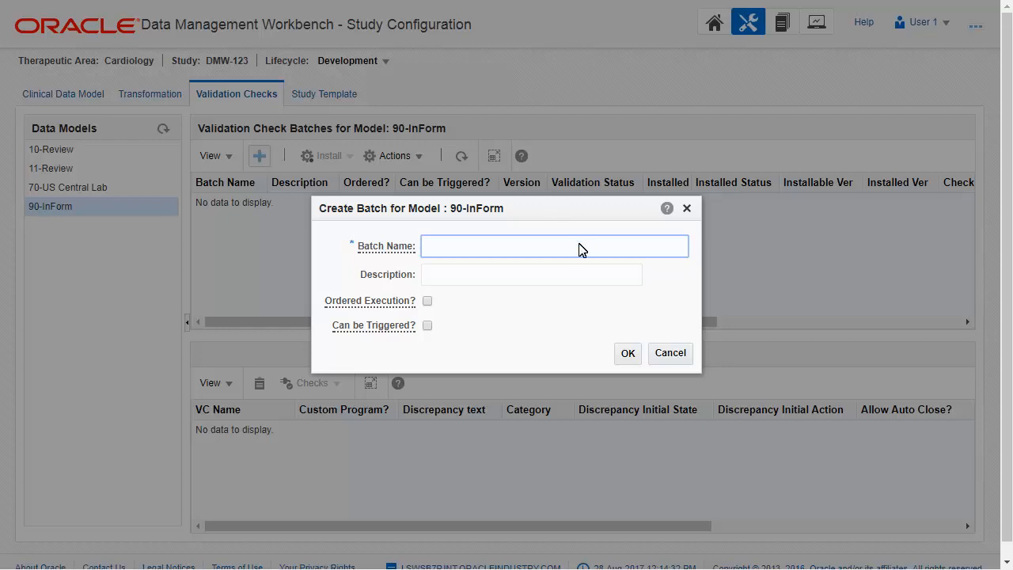
type("Vital Signs Checks")
left_click(517, 275)
type("VS Batch")
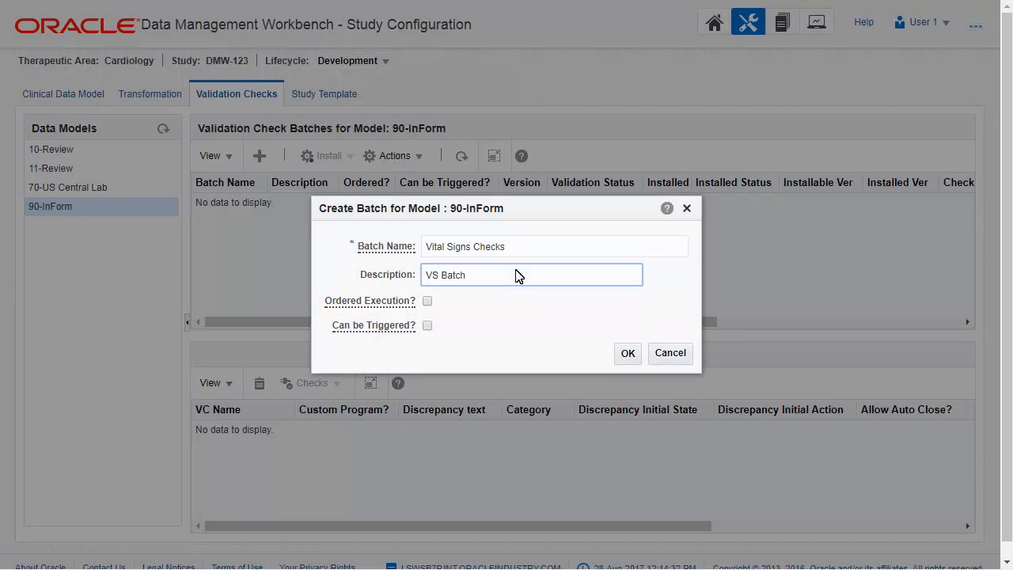
left_click(427, 326)
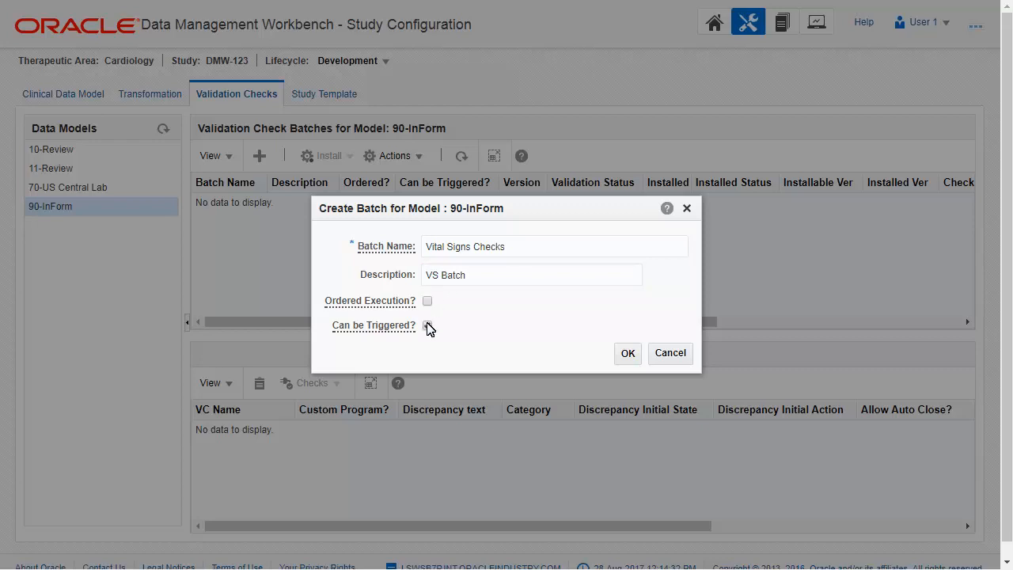
left_click(626, 353)
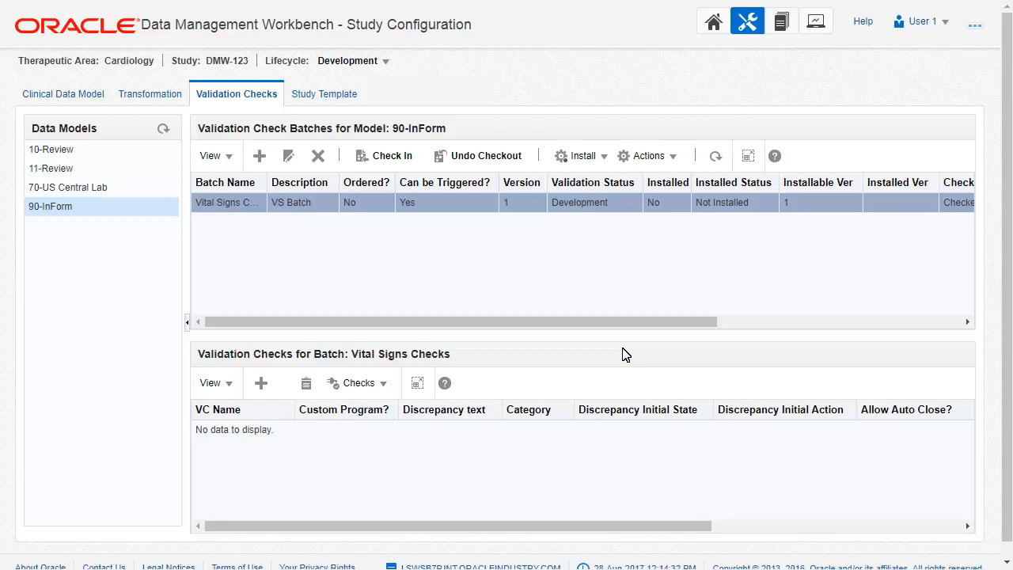
- Add a validation check named Systolic Blood Pressure, with description and discrepancy text about subjects with Age less than 60 and Diastolic Blood Pressure greater than 100
left_click(261, 385)
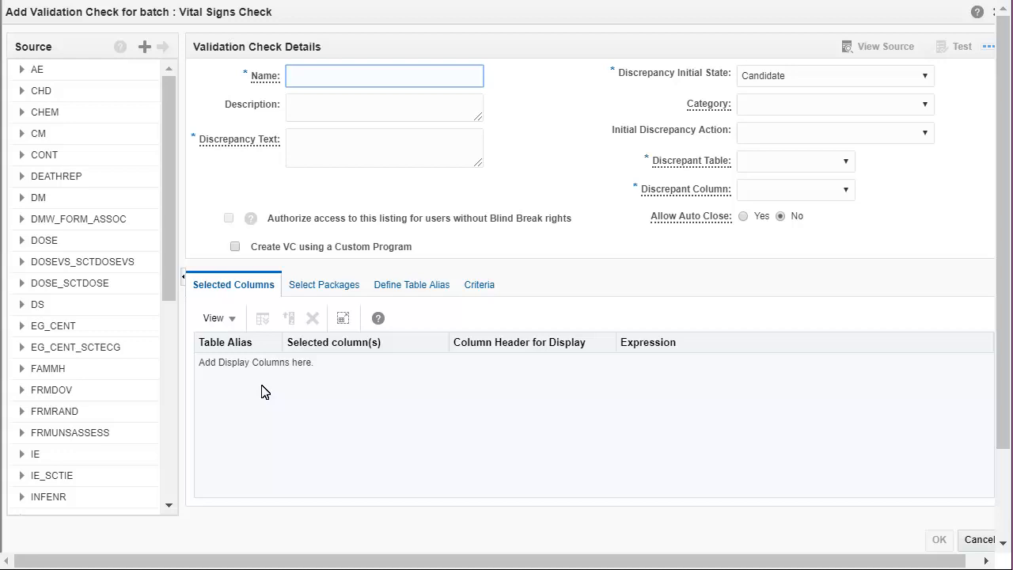
type("Systolic Blood Pressure")
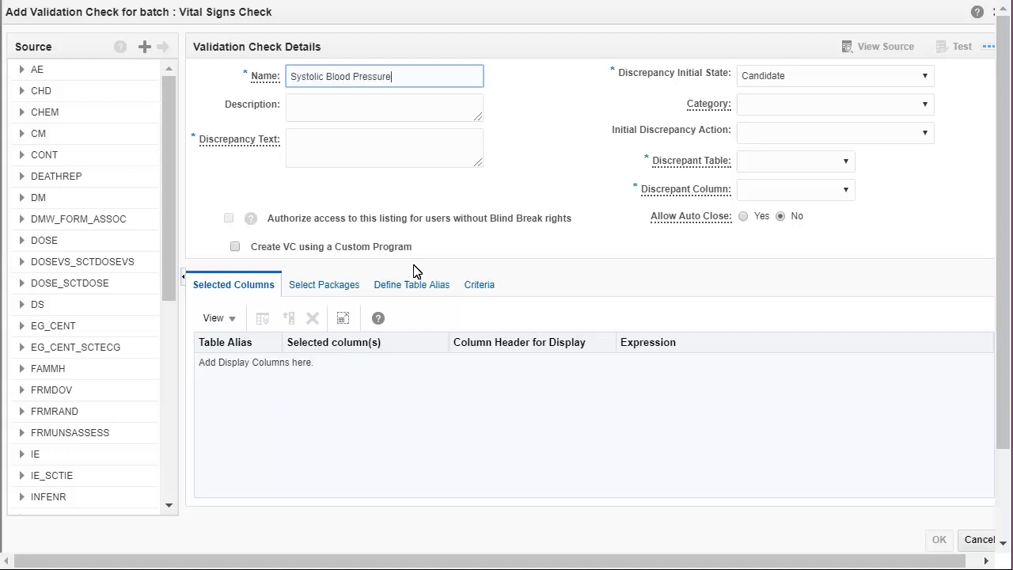
left_click(434, 111)
type("Return selection of subject where Age is less than 60 and Diastolic Blood Pressure is grater than 100.")
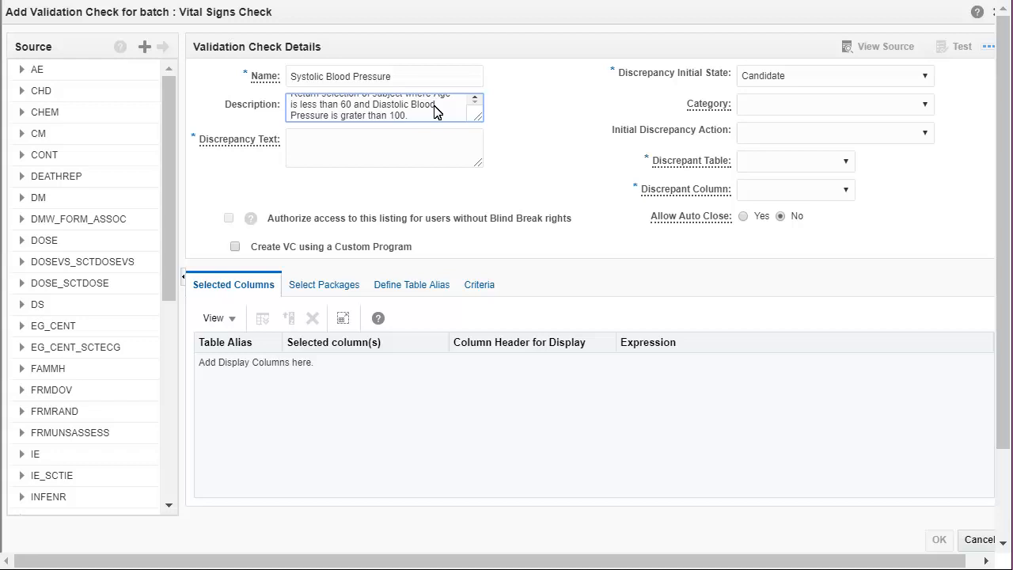
left_click(438, 146)
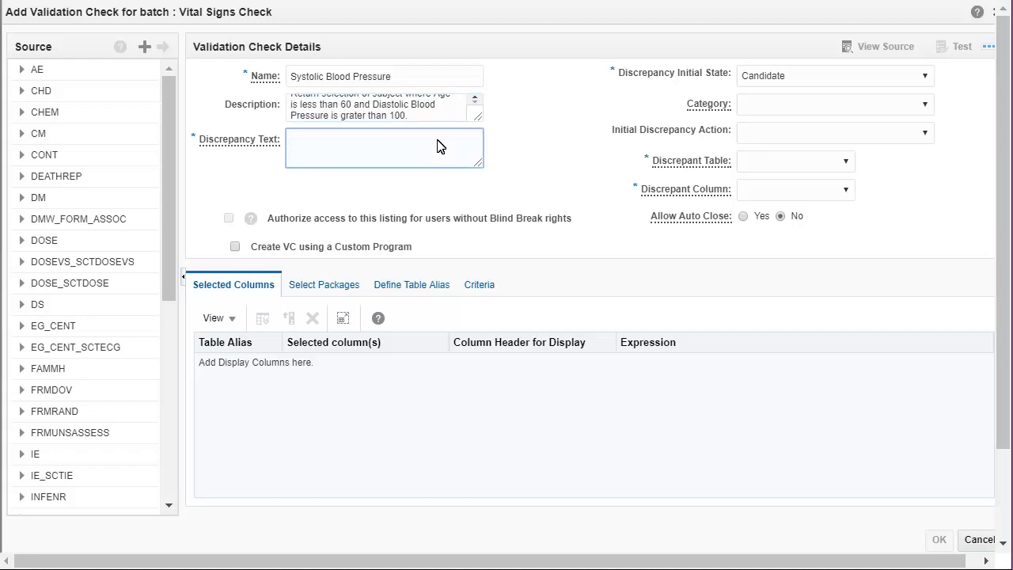
type("Please verify the following: Subject where Age is less than 60 and Diastolic Blood Pressure is greater than 100.")
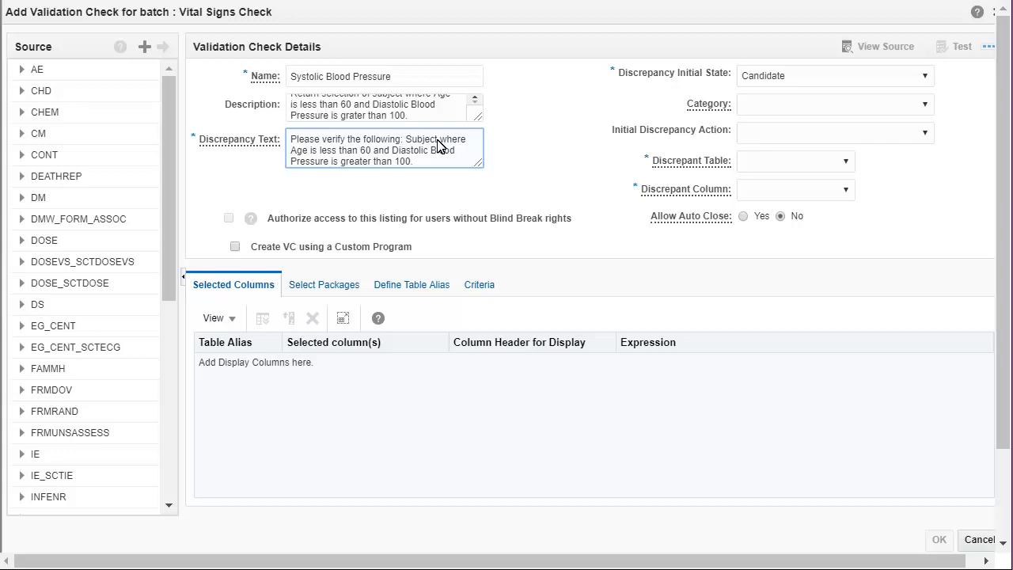
- Set the check's category to QC:Expected data and its initial discrepancy action to Needs DM Review
left_click(927, 110)
left_click(796, 284)
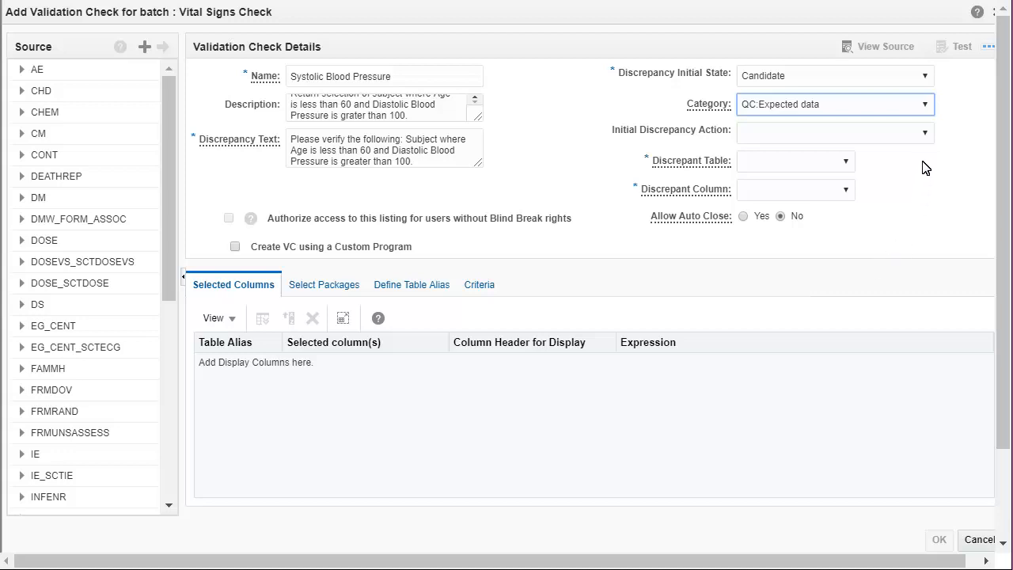
left_click(926, 135)
left_click(858, 208)
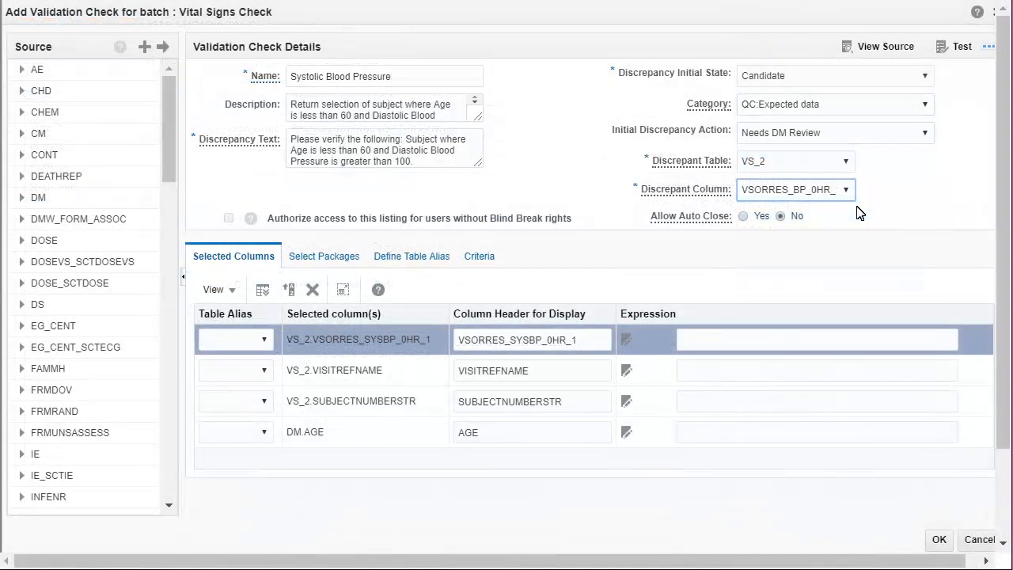
- Enter, validate and save the criteria ( DM.AGE <= '40' AND VS_2.VSORRES_SYSBP_0HR_1 > '140' AND DM.SUBJECTNUMBERSTR = VS_2.SUBJECTNUMBERSTR)
left_click(477, 260)
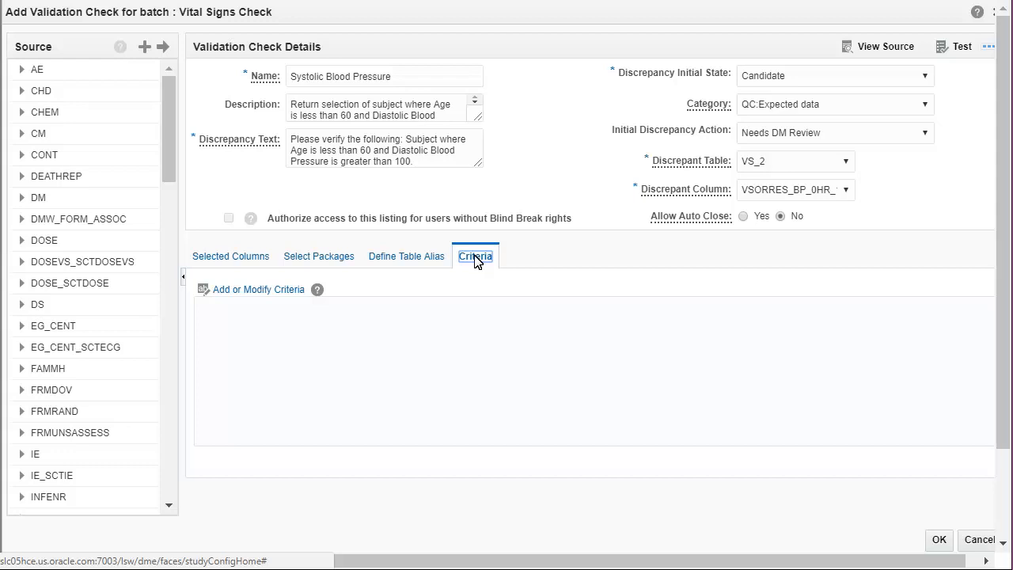
left_click(280, 292)
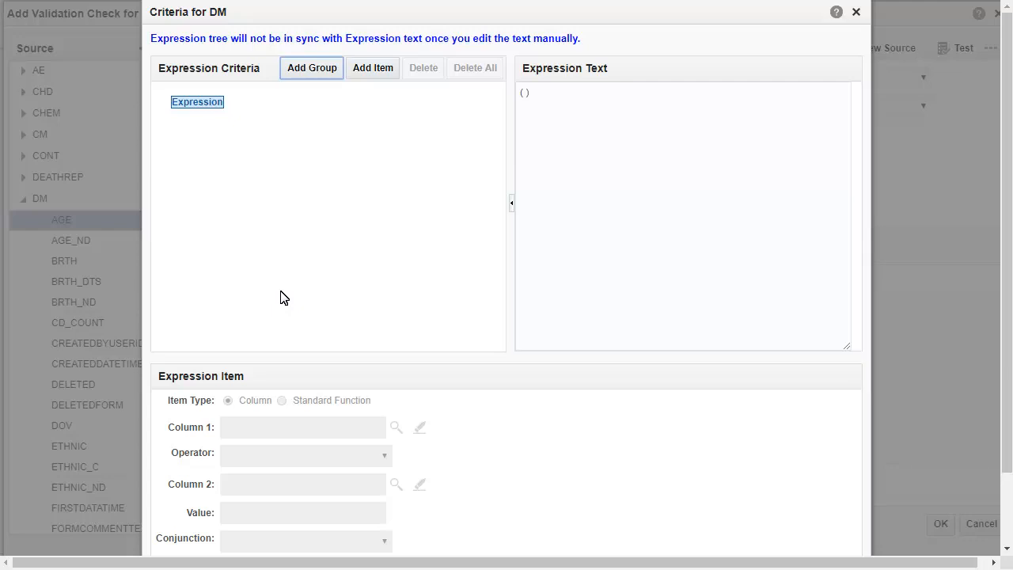
left_click(532, 94)
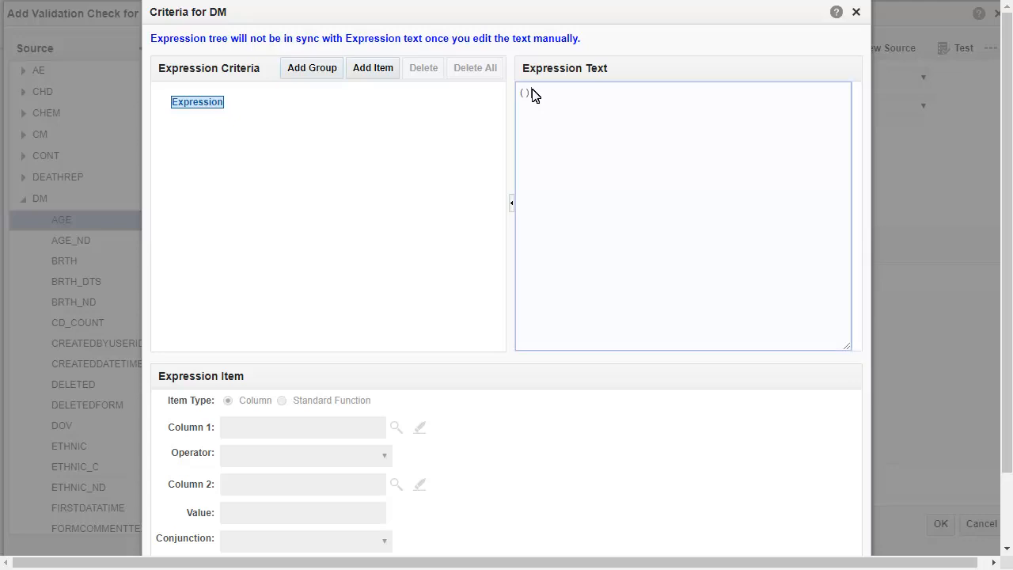
key("ctrl+a")
type("( DM.AGE  <= '40' AND VS_2.VSORRES_SYSBP_0HR_1  > '140' AND DM.SUBJECTNUMBERSTR = VS_2.SUBJECTNUMBERSTR)")
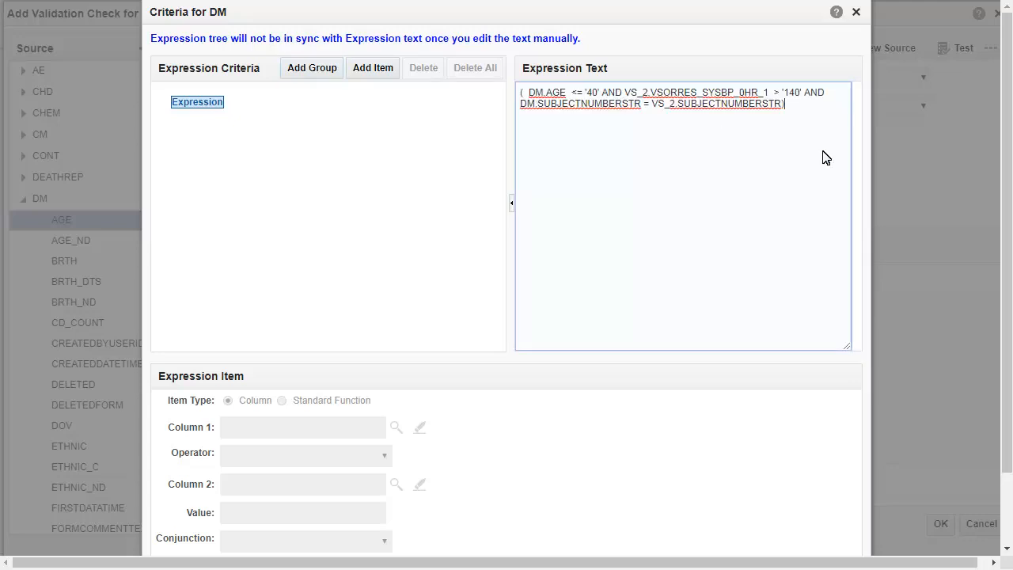
scroll(1009, 529, "down", 2)
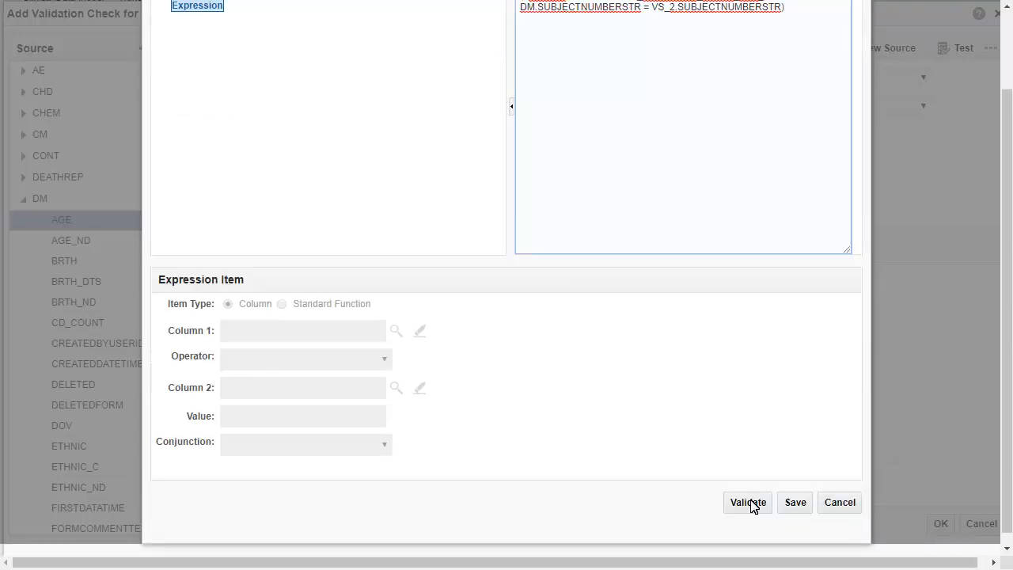
left_click(748, 502)
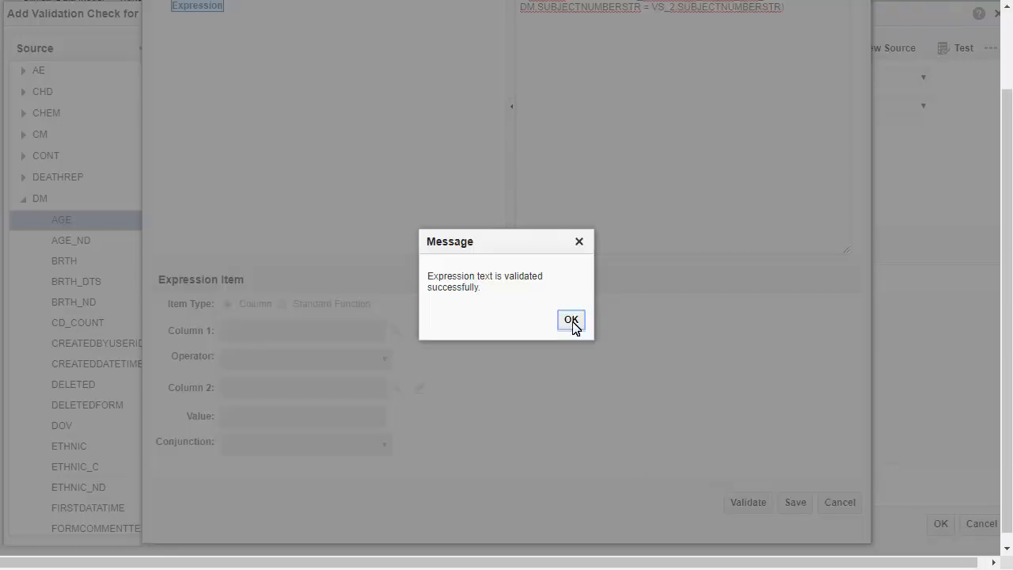
left_click(571, 320)
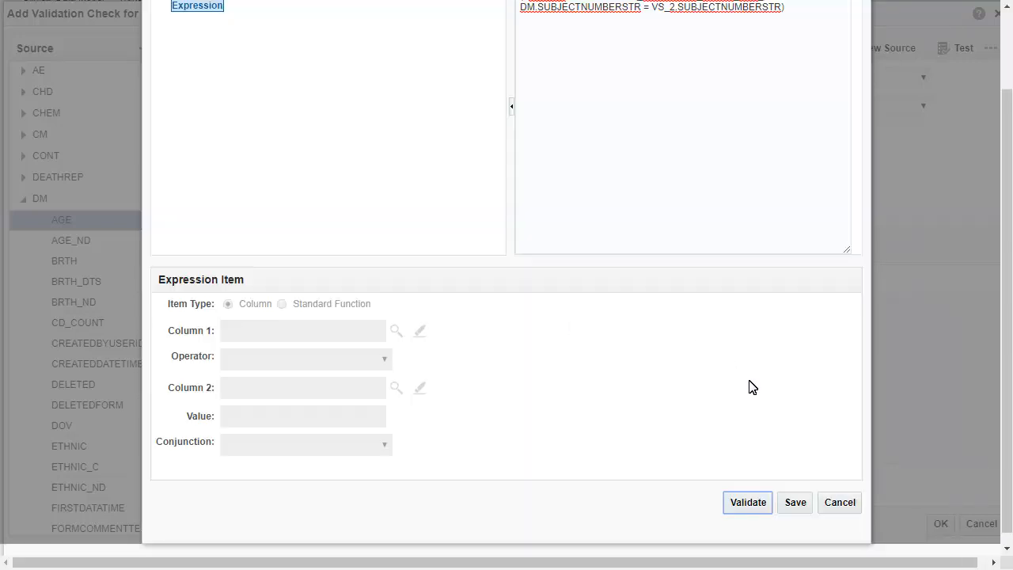
left_click(793, 502)
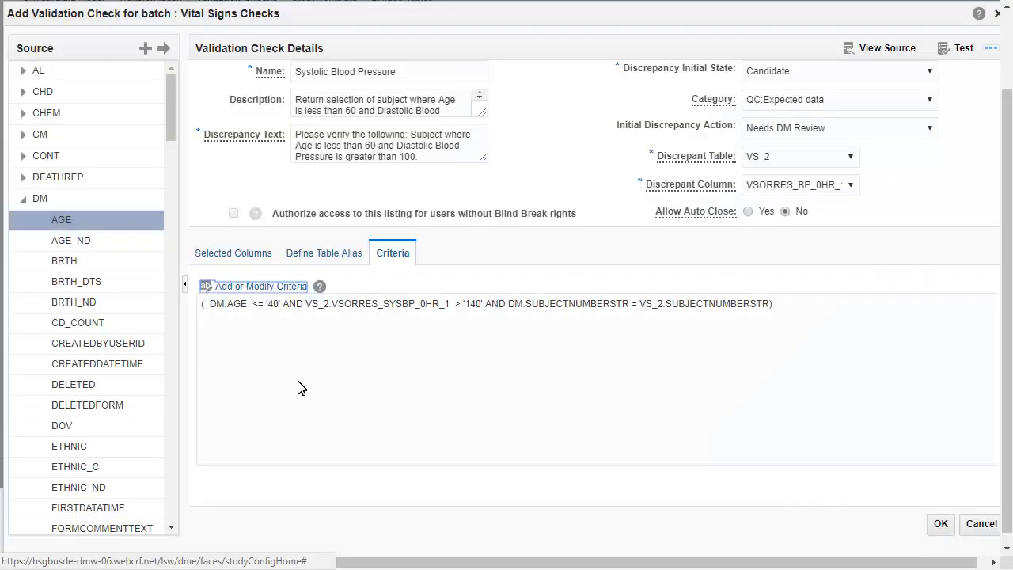
- Return to the selected columns, test the Systolic Blood Pressure check, and save it to the batch
left_click(245, 255)
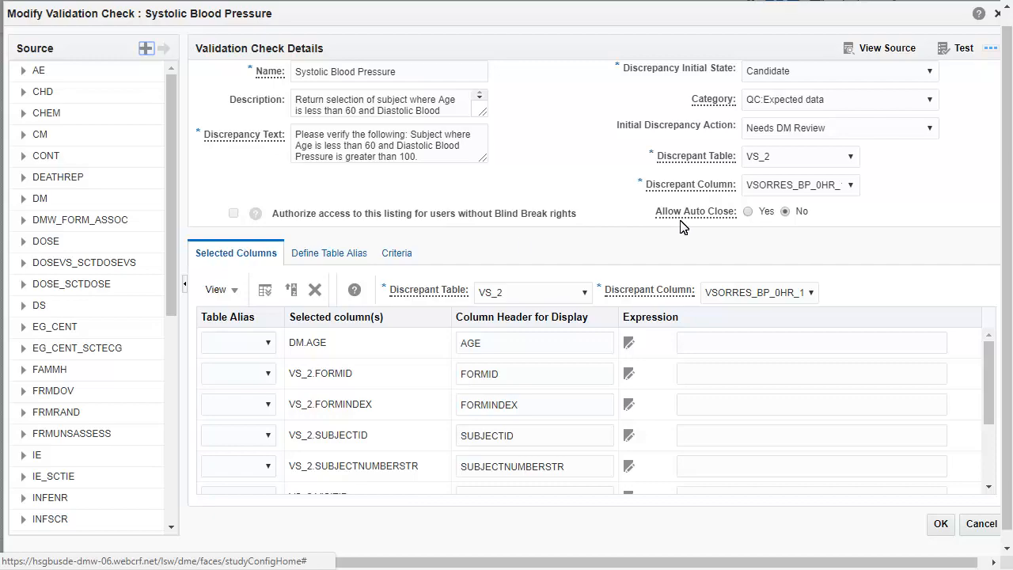
left_click(959, 50)
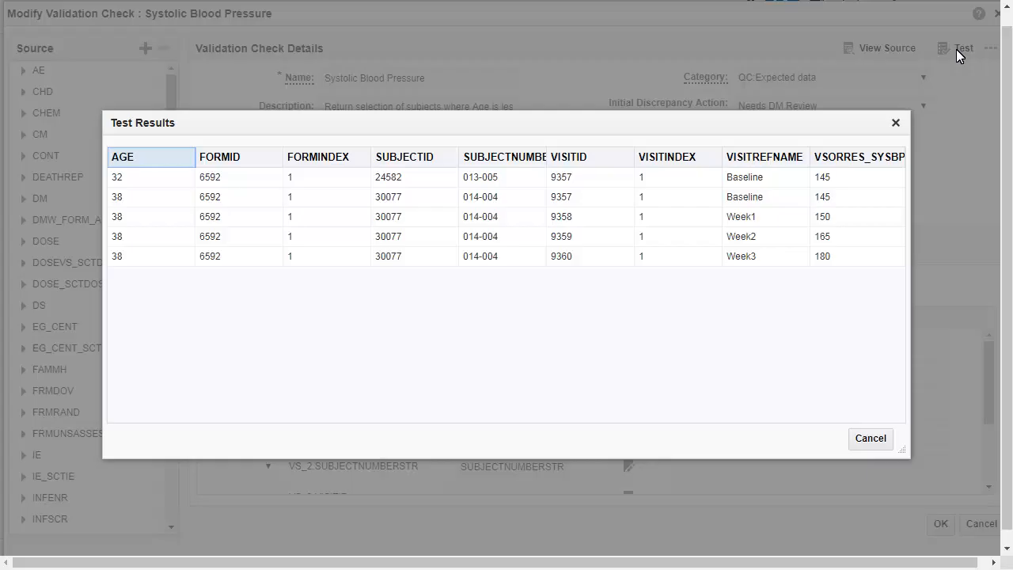
left_click(869, 438)
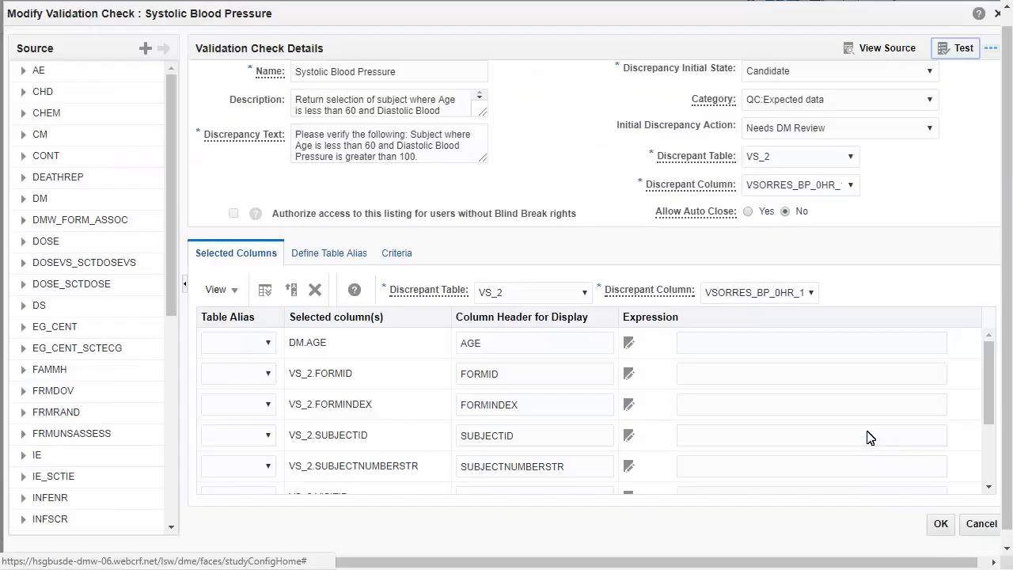
left_click(940, 525)
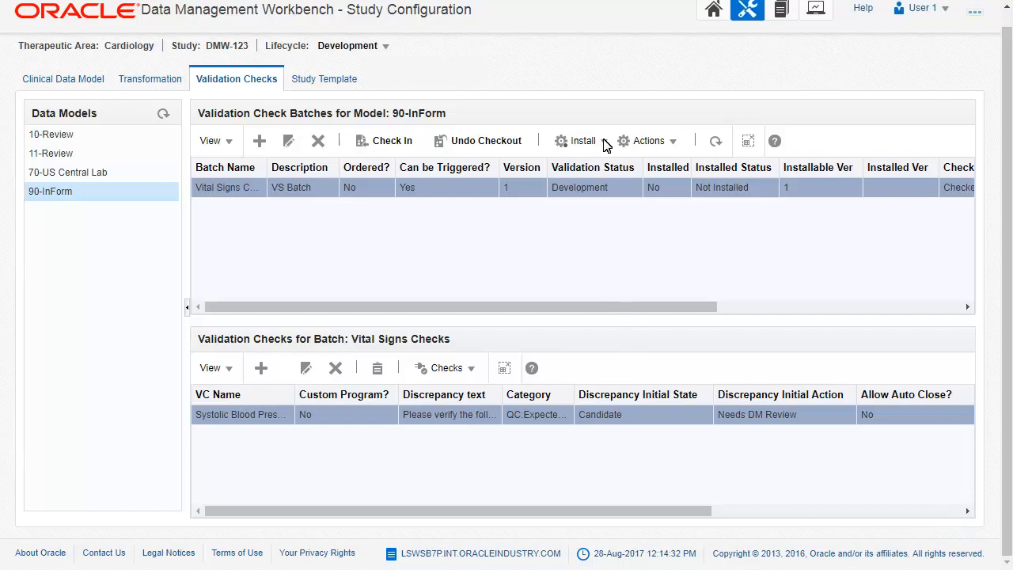
- Install the Vital Signs Checks batch using the batch-only installation option
left_click(604, 142)
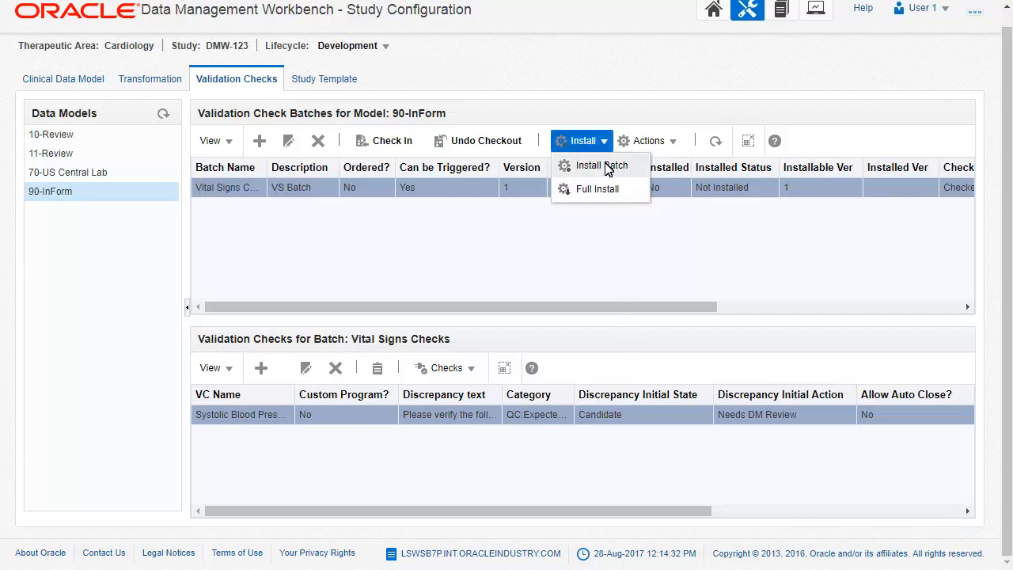
left_click(608, 167)
left_click(577, 307)
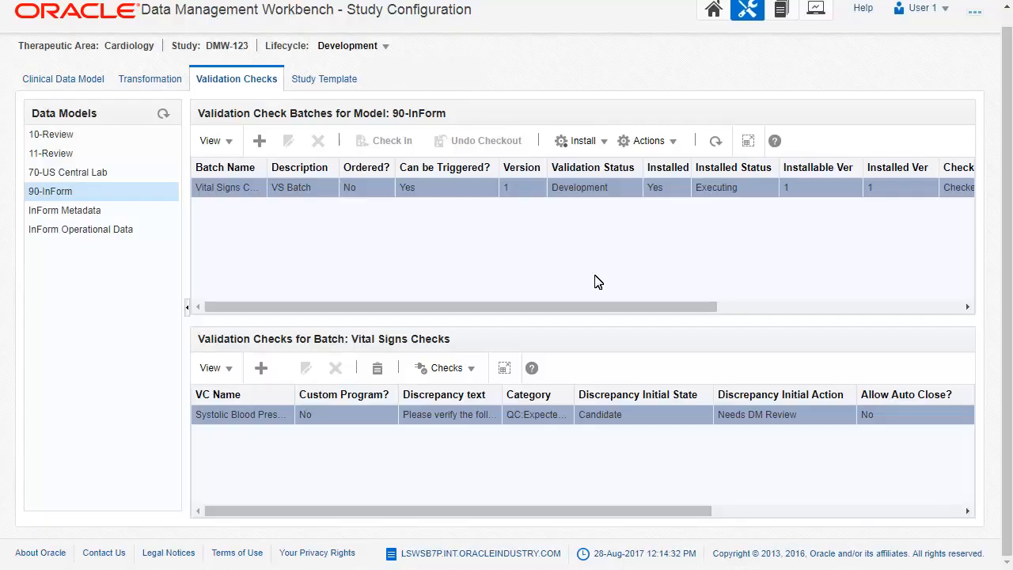